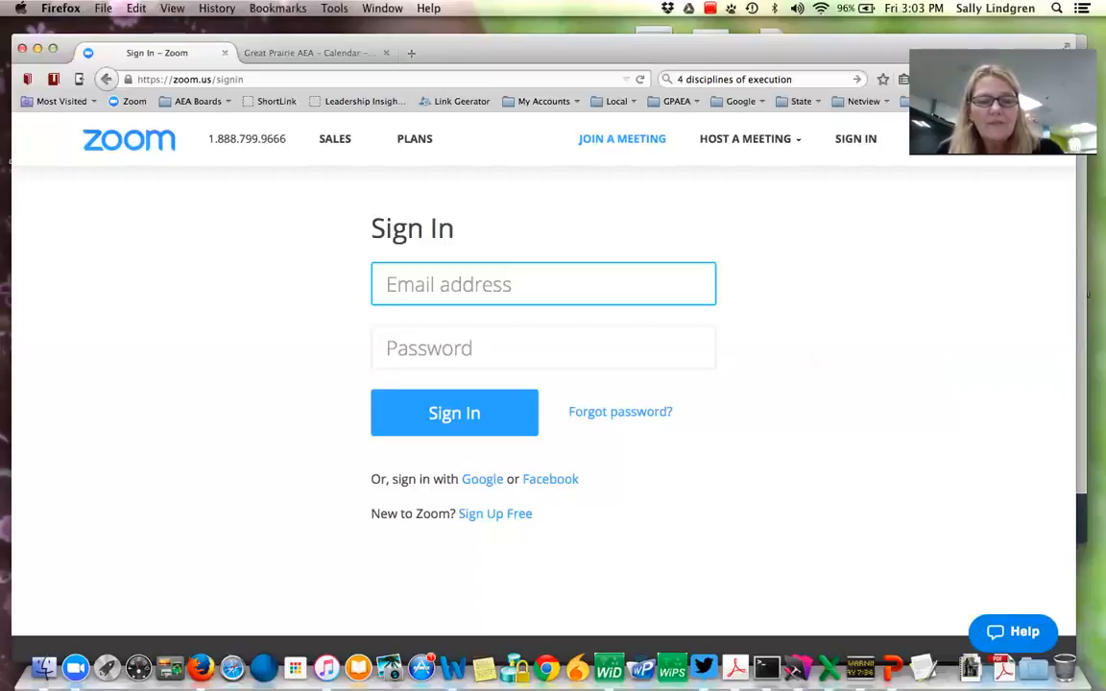
- Fill in the account e-mail address on the Zoom sign-in page and sign in with Google
text(sally)
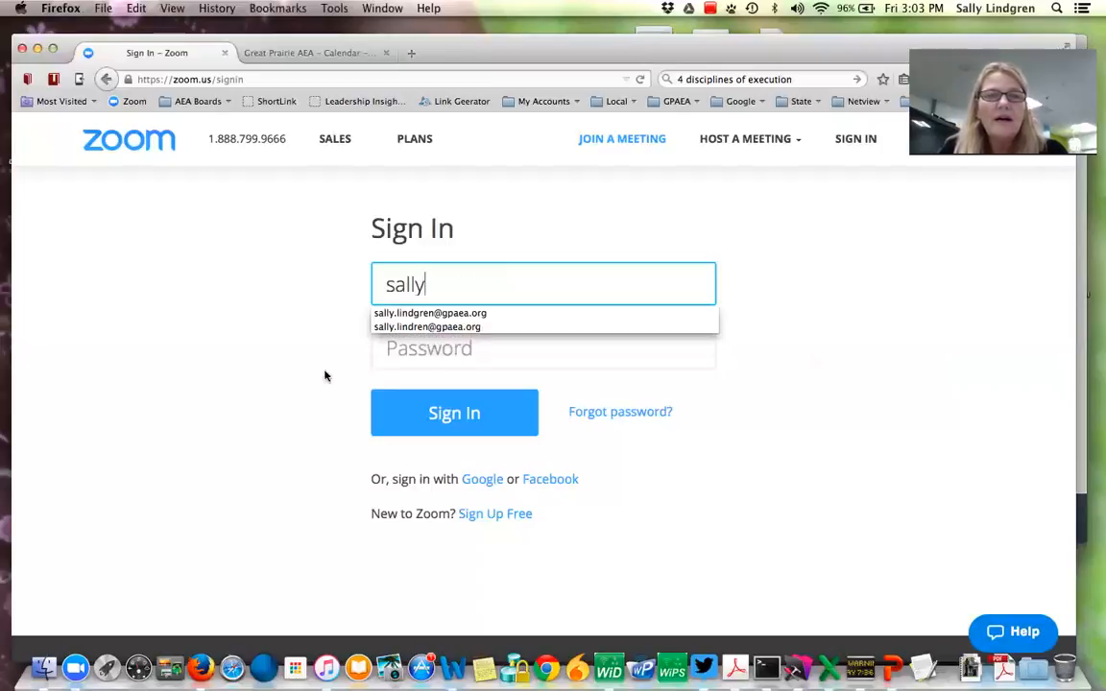
click(400, 315)
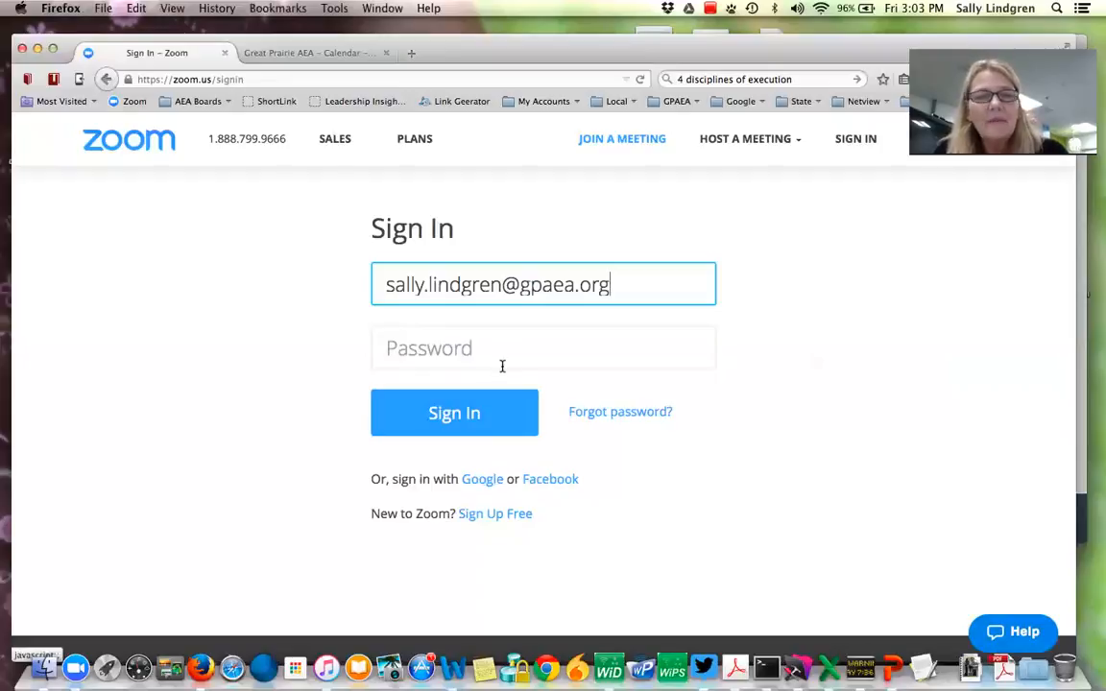
click(482, 480)
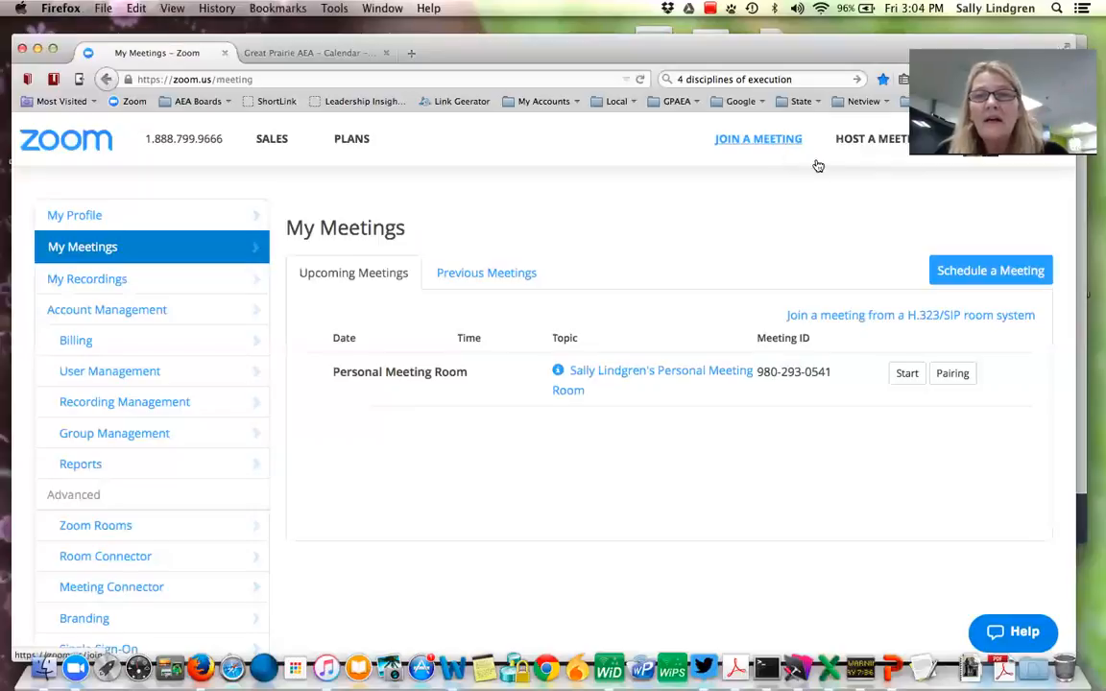
- Switch to the Zoom desktop app and close the open Finder window
click(870, 149)
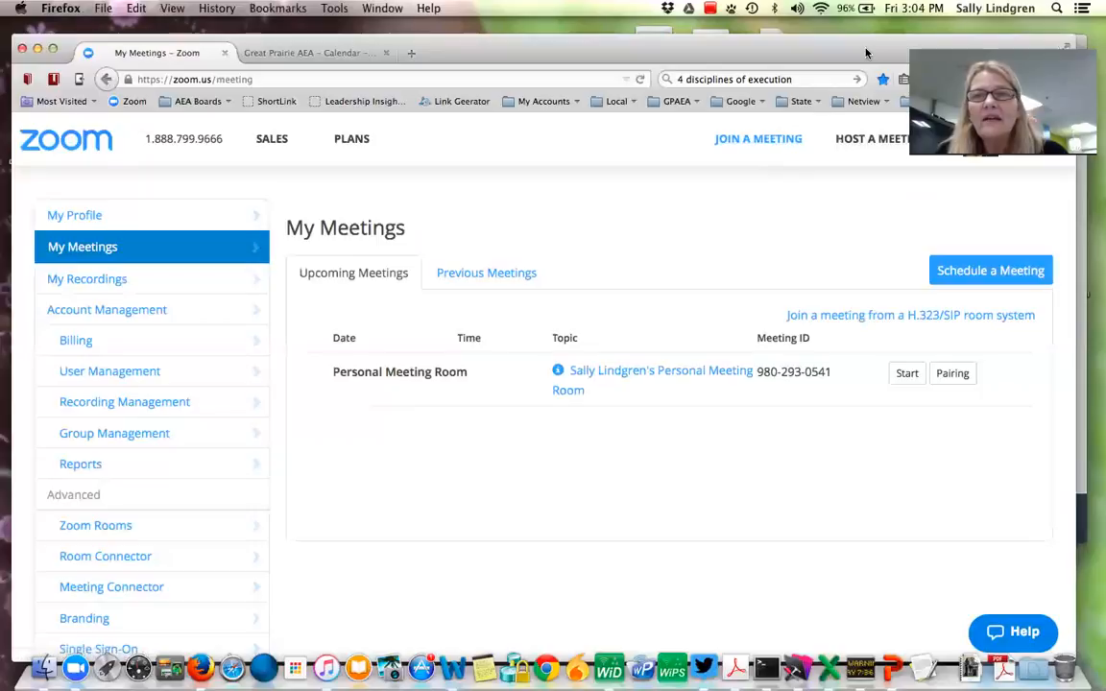
drag(866, 52, 876, 47)
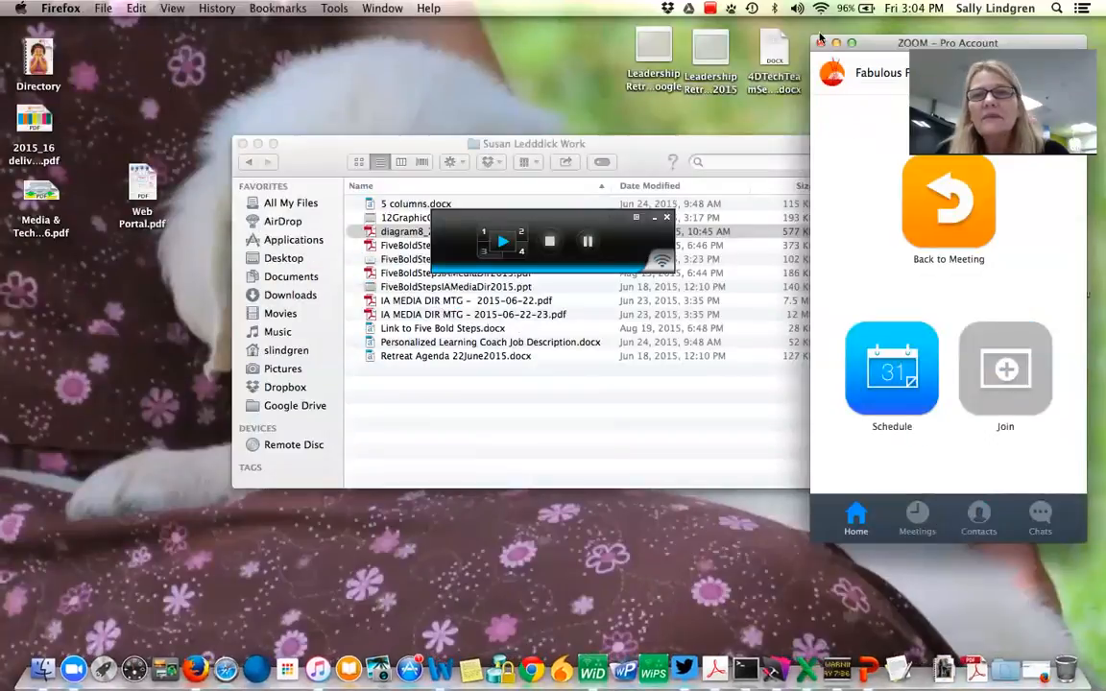
click(499, 410)
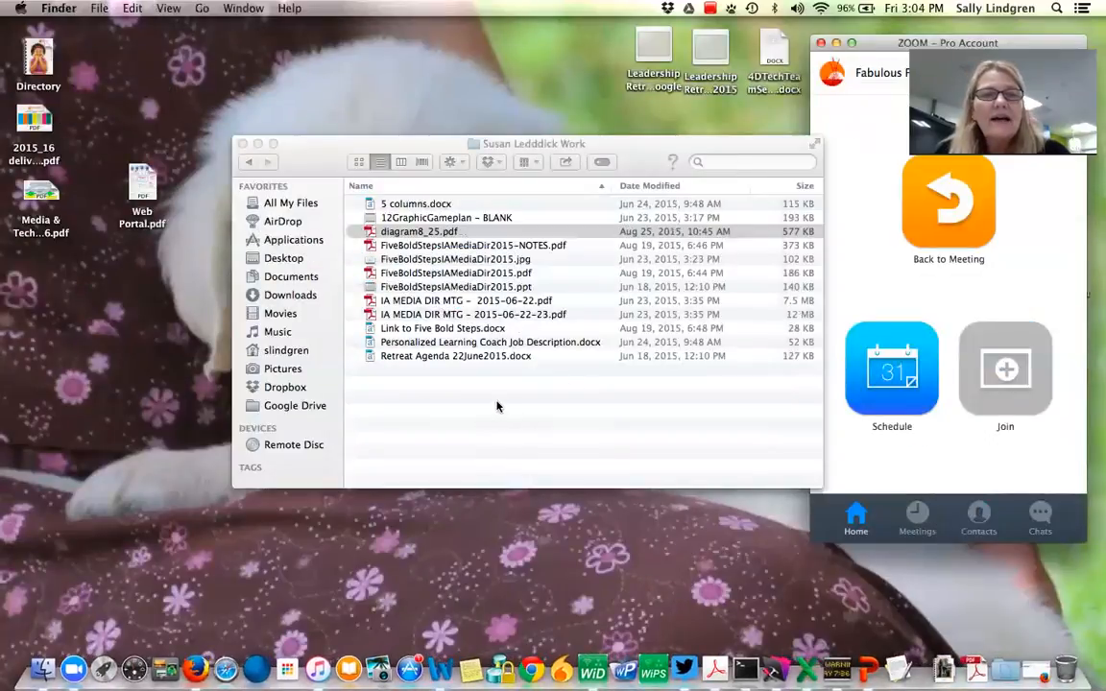
click(242, 143)
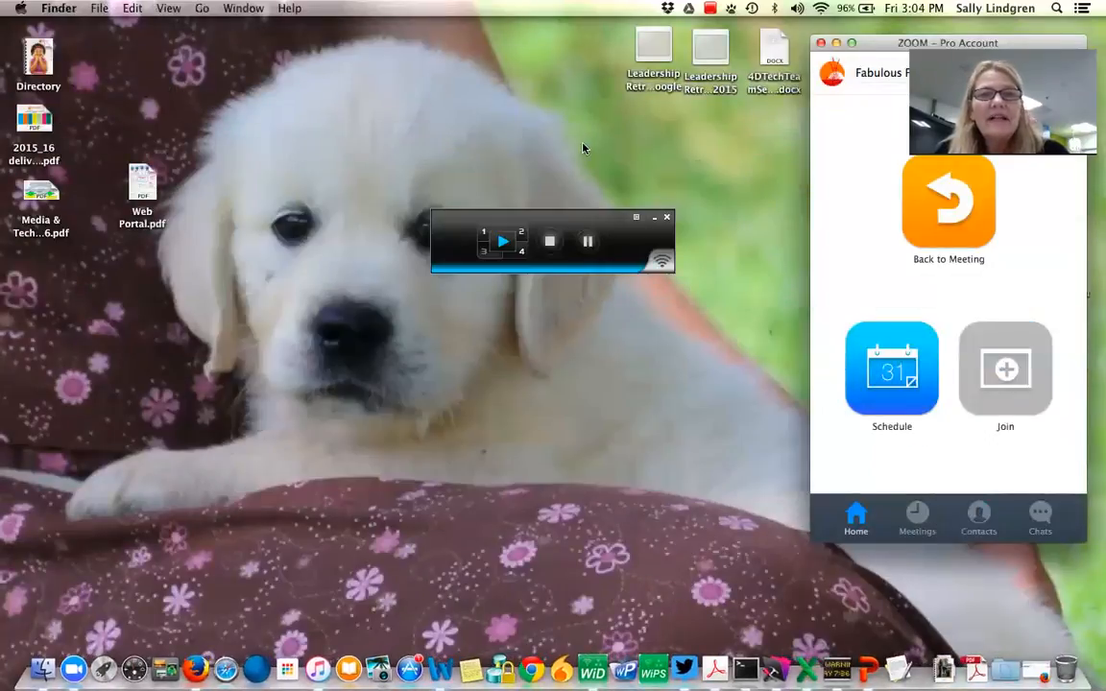
- Open the Schedule a Meeting dialog from the Zoom app's home screen
drag(890, 48, 488, 63)
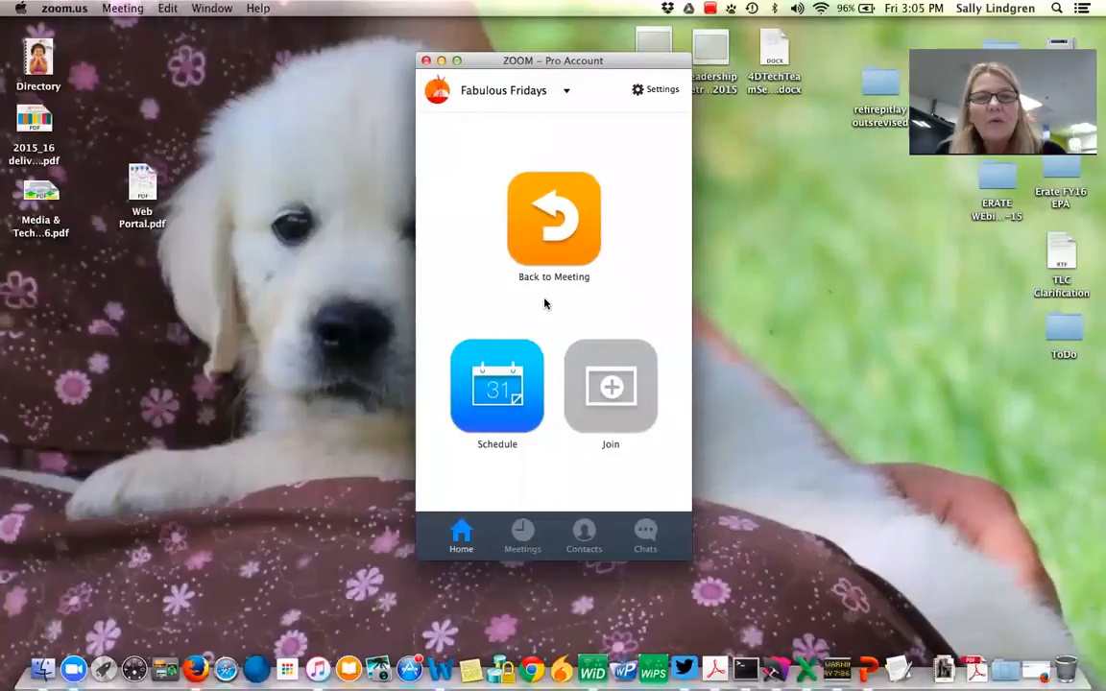
click(496, 415)
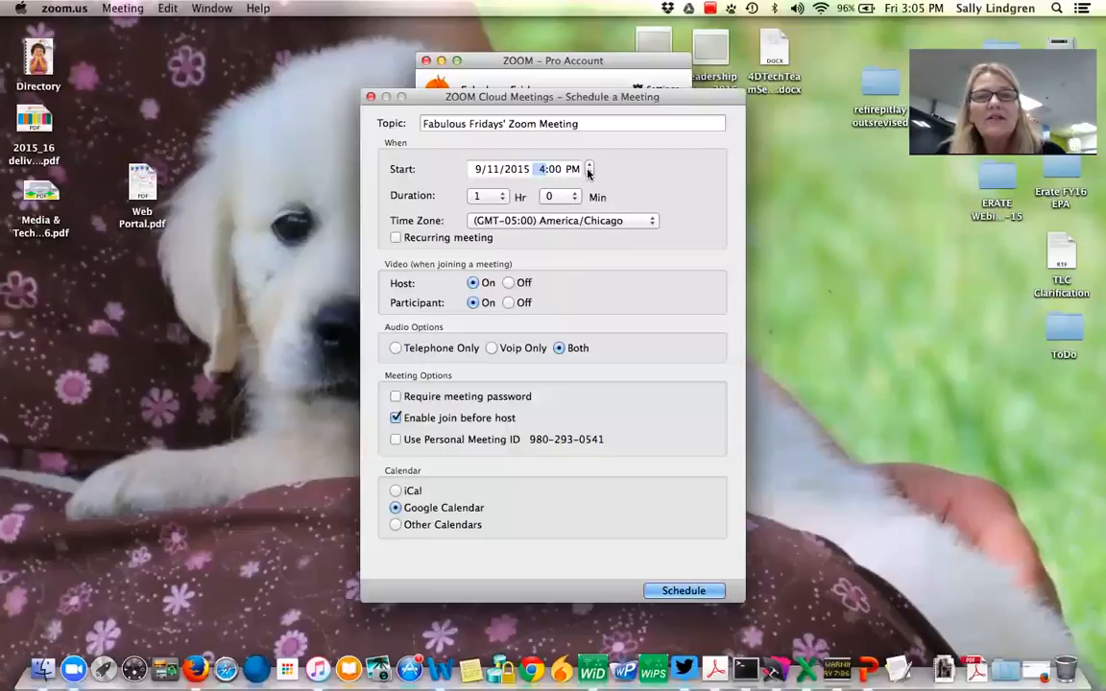
click(371, 97)
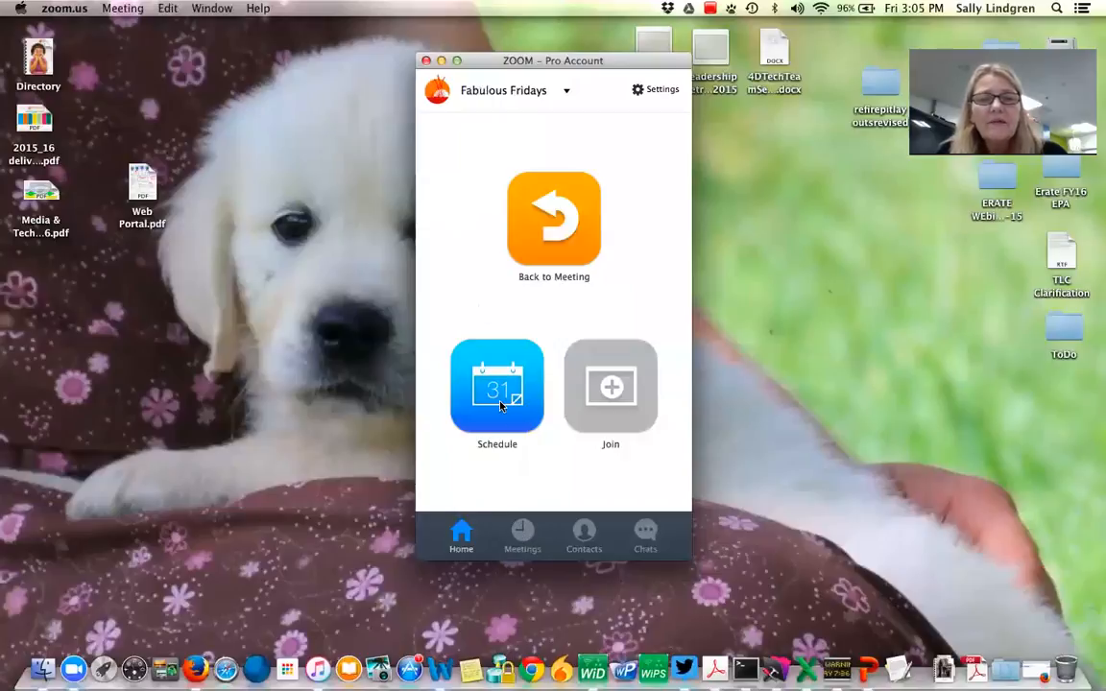
click(455, 366)
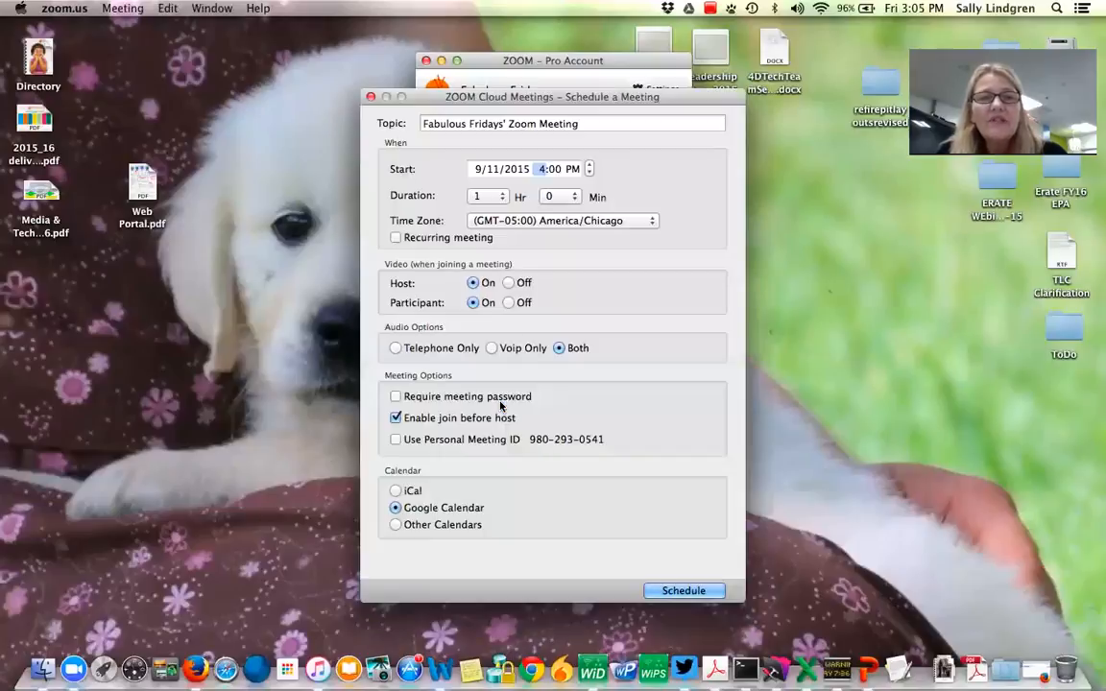
- Set the meeting's start date to 9/15/2015
click(590, 167)
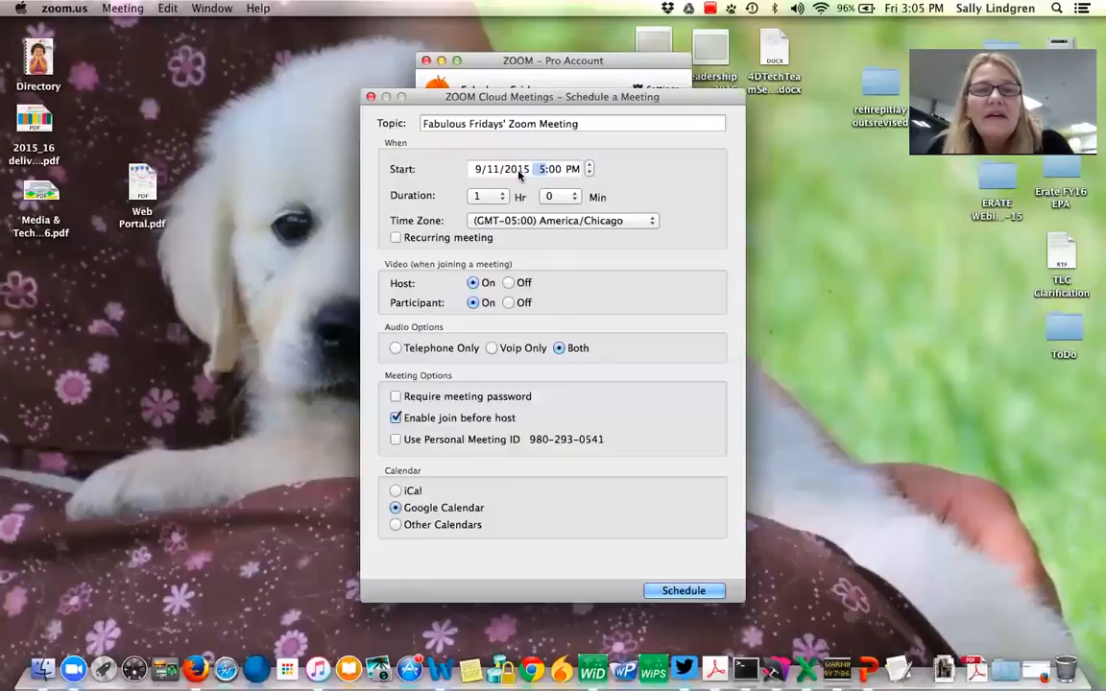
click(490, 171)
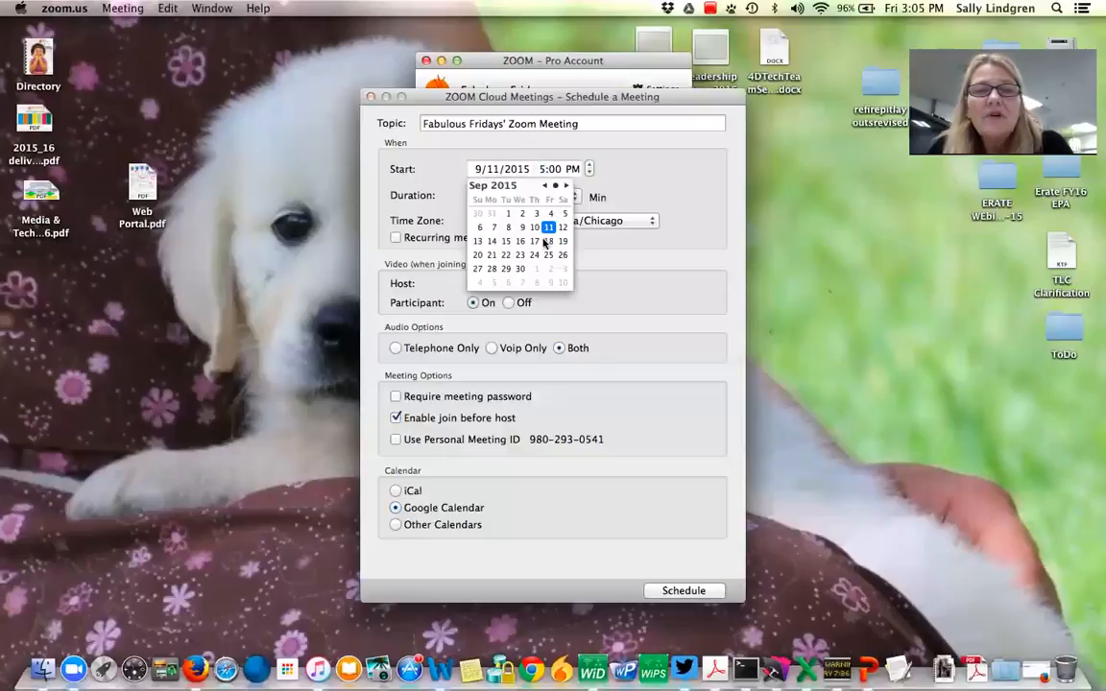
click(506, 241)
click(618, 185)
click(588, 165)
click(589, 165)
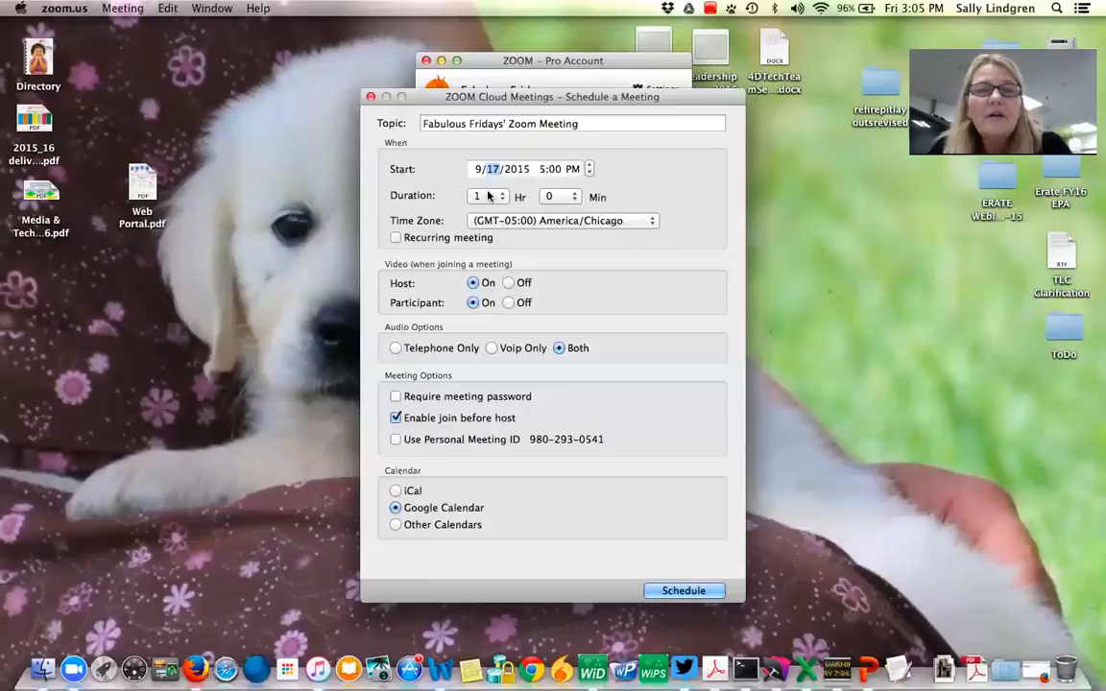
click(588, 173)
click(589, 172)
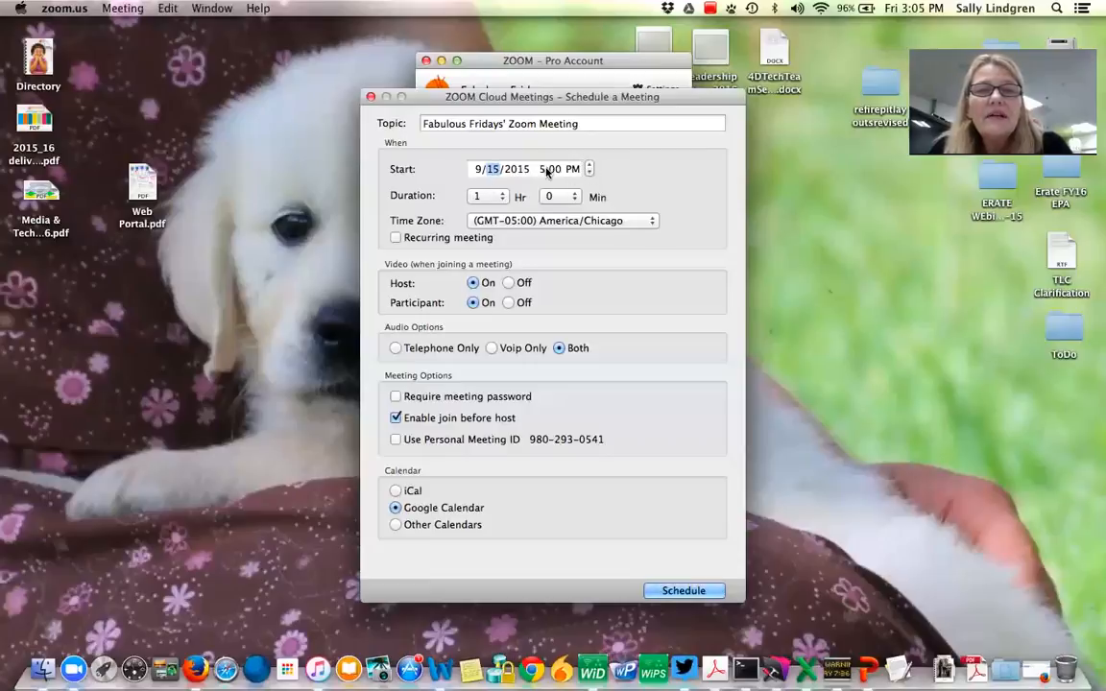
- Set the meeting's start time to 10:00 AM
click(544, 170)
click(588, 166)
click(589, 166)
click(588, 166)
click(589, 166)
click(588, 166)
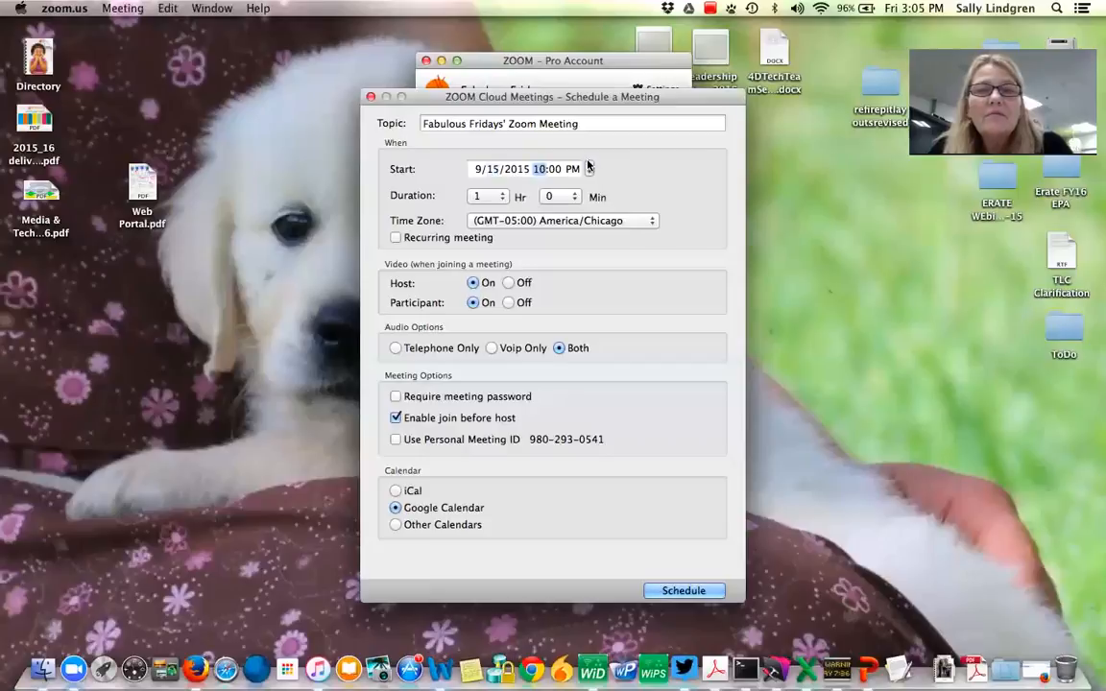
key(Tab)
key(Tab)
click(589, 173)
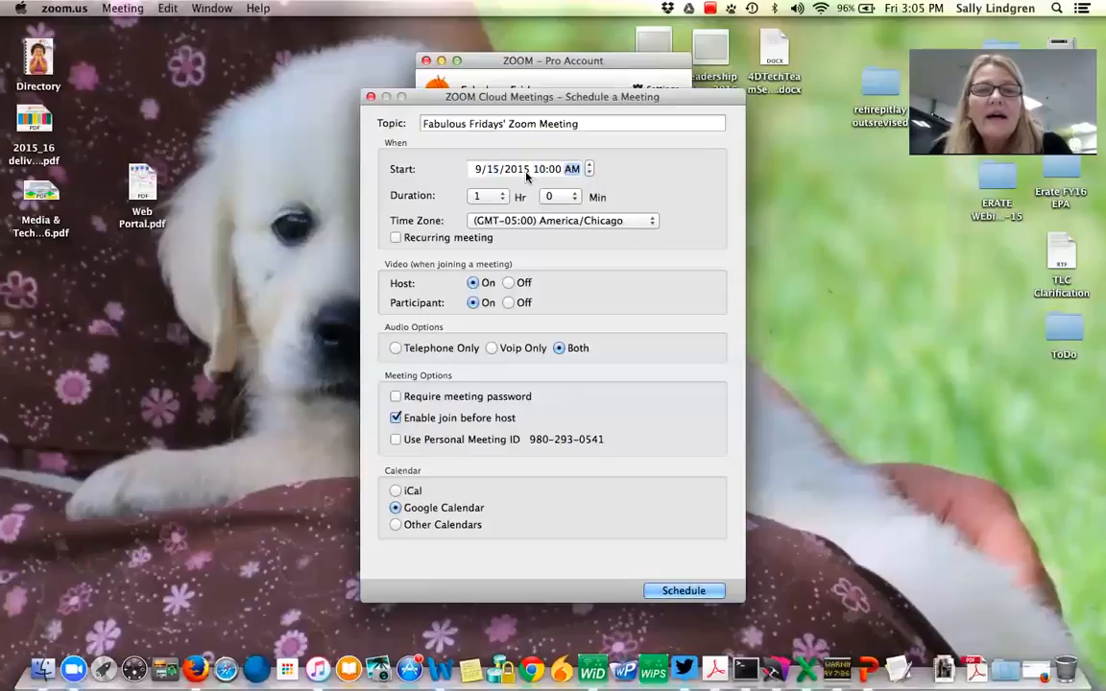
- Set the meeting duration to 1 hour 30 minutes
click(497, 196)
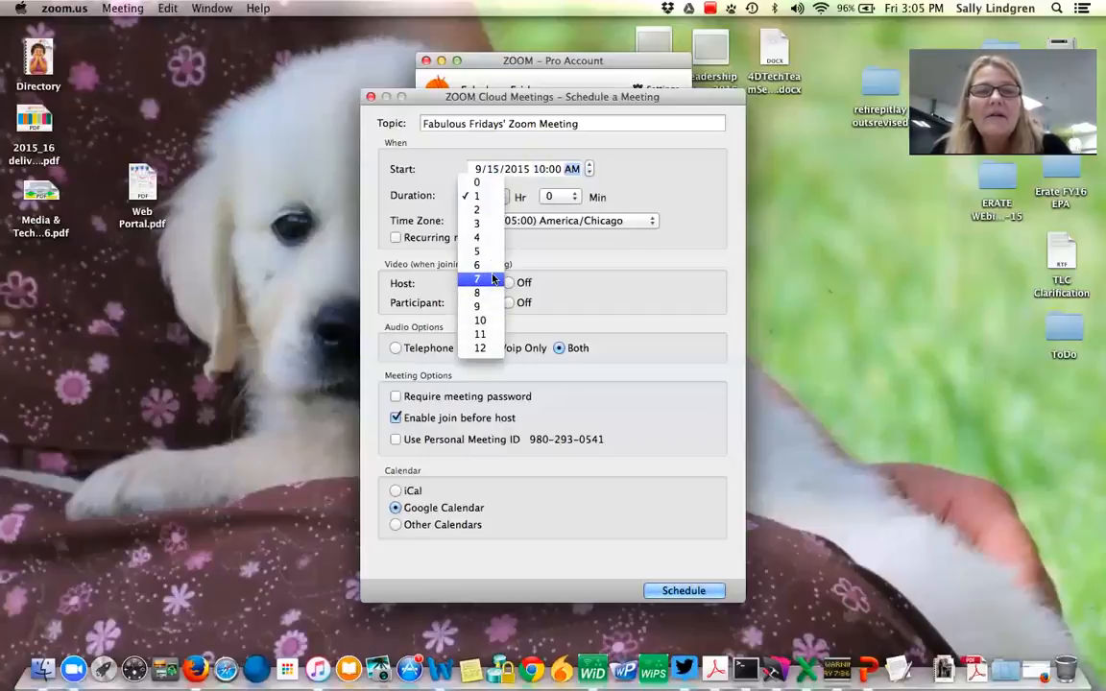
click(514, 195)
click(552, 197)
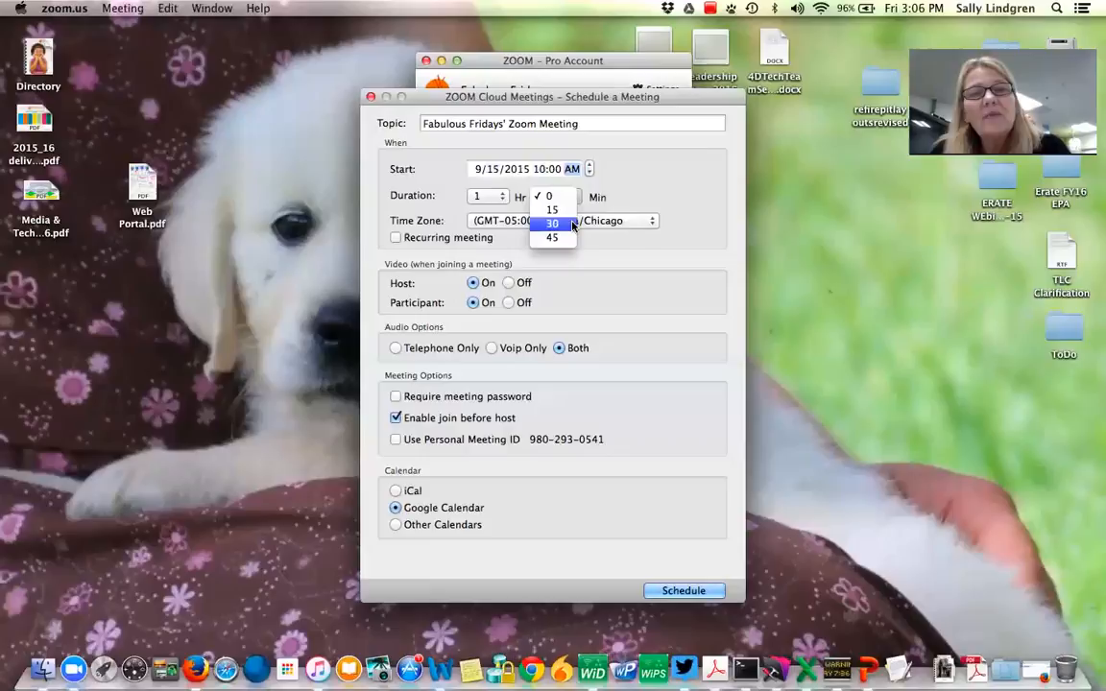
click(573, 224)
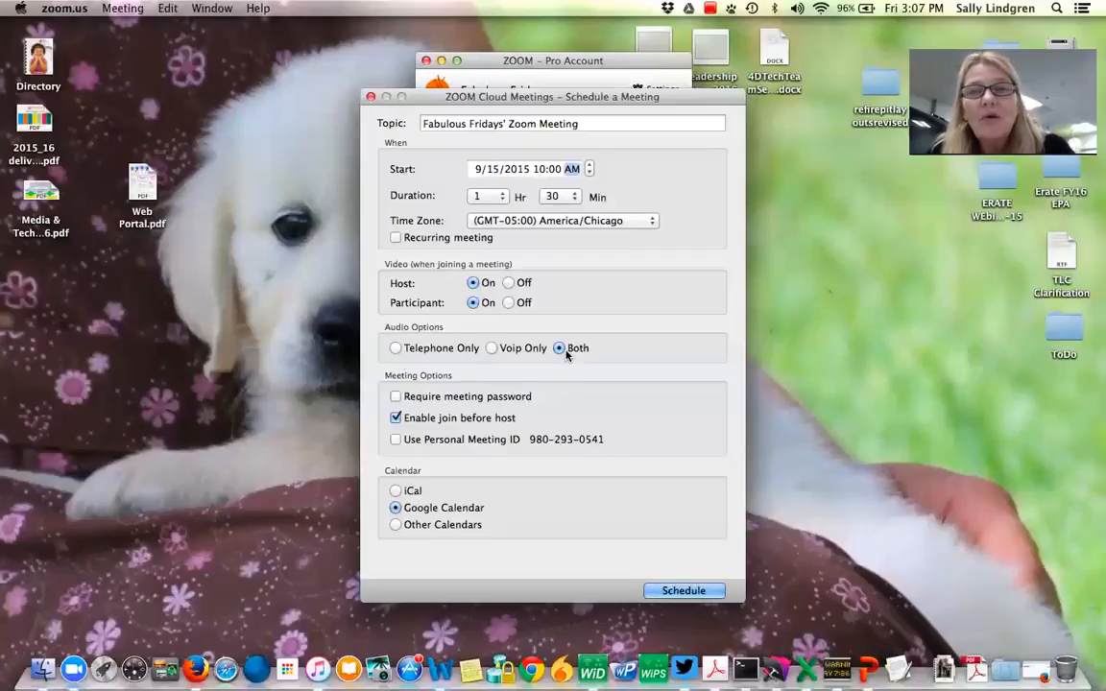
- Keep join before host enabled, choose Google Calendar, and schedule the meeting
click(395, 419)
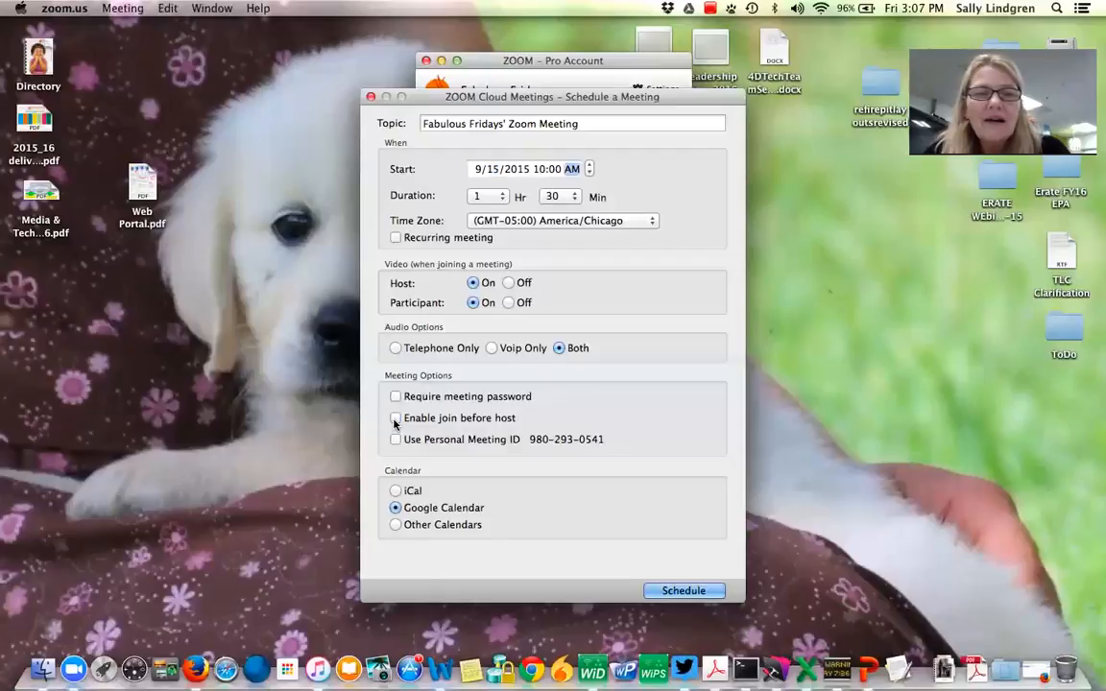
click(395, 419)
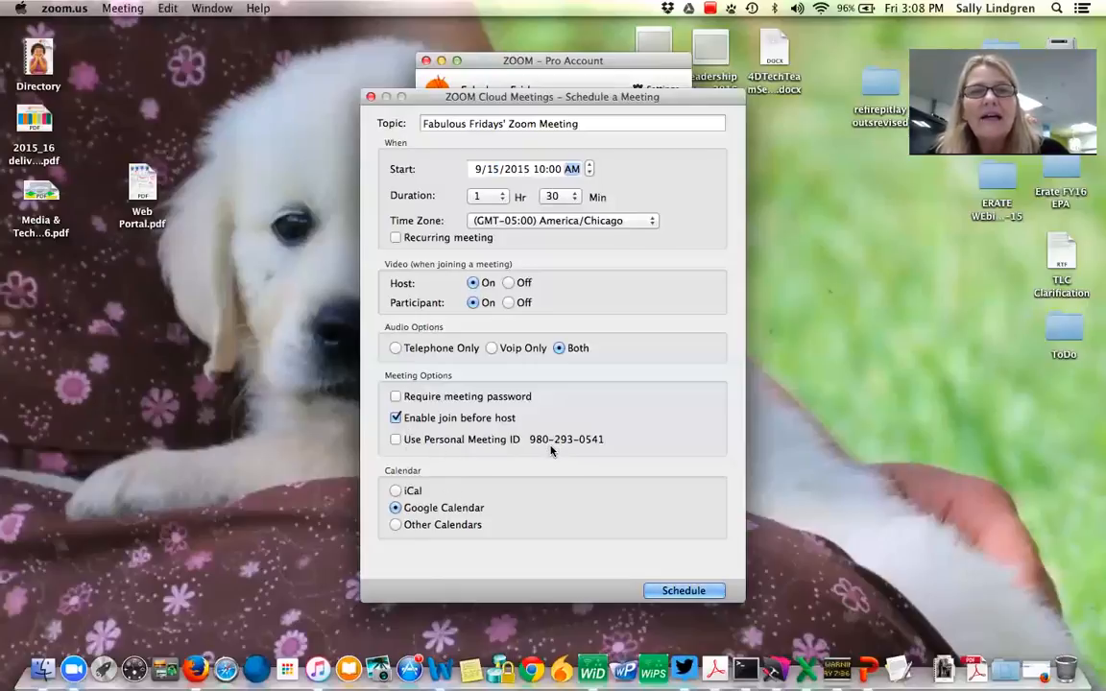
click(396, 508)
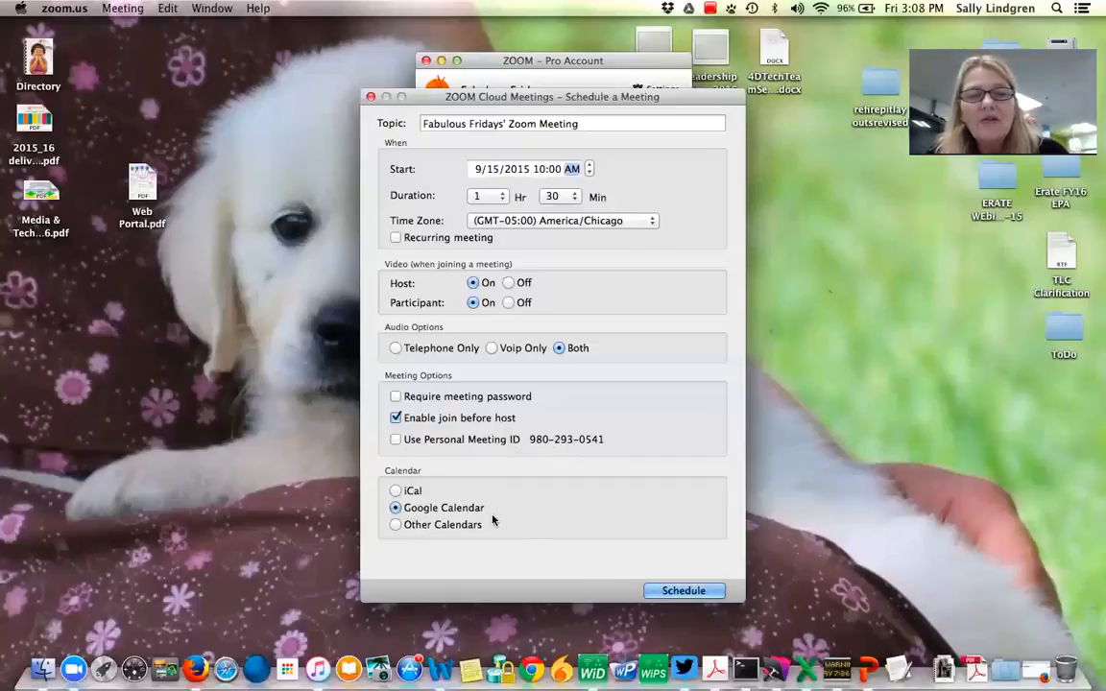
click(682, 591)
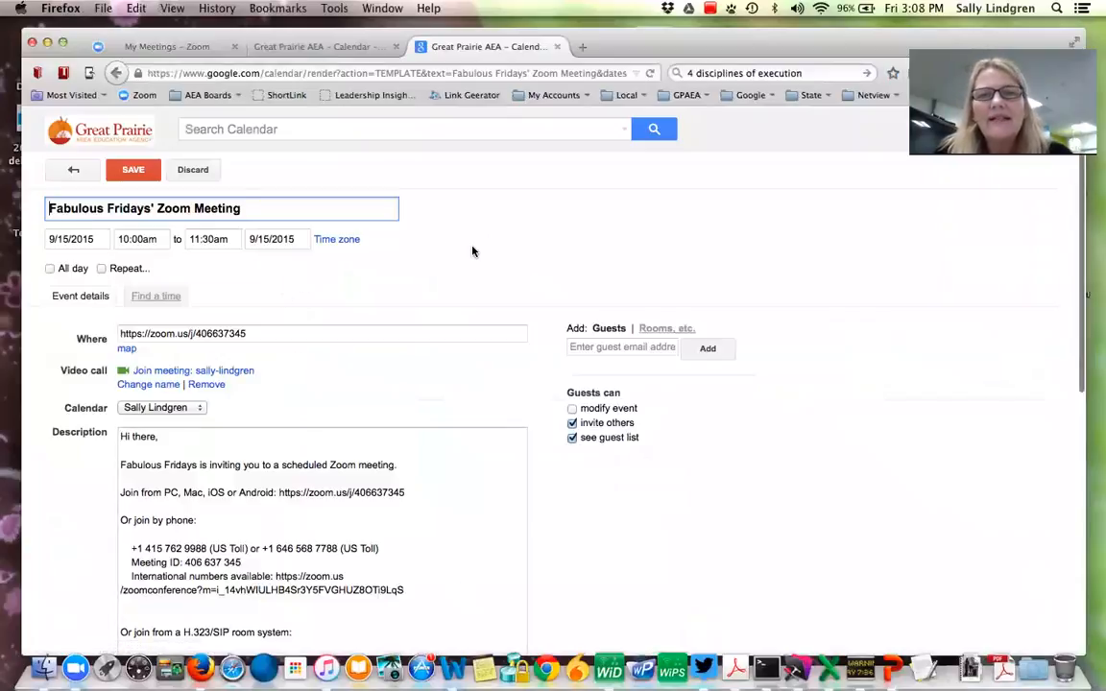
- Rename the calendar event title to Tech Meeting
scroll(472, 252, down, 2)
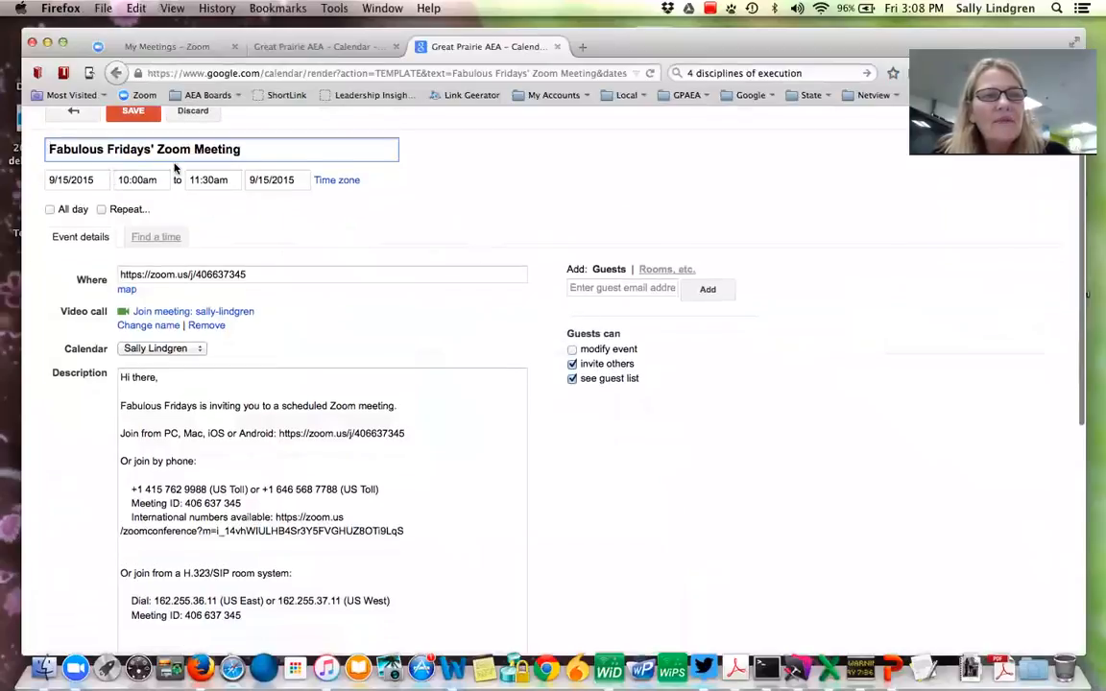
drag(245, 151, 41, 144)
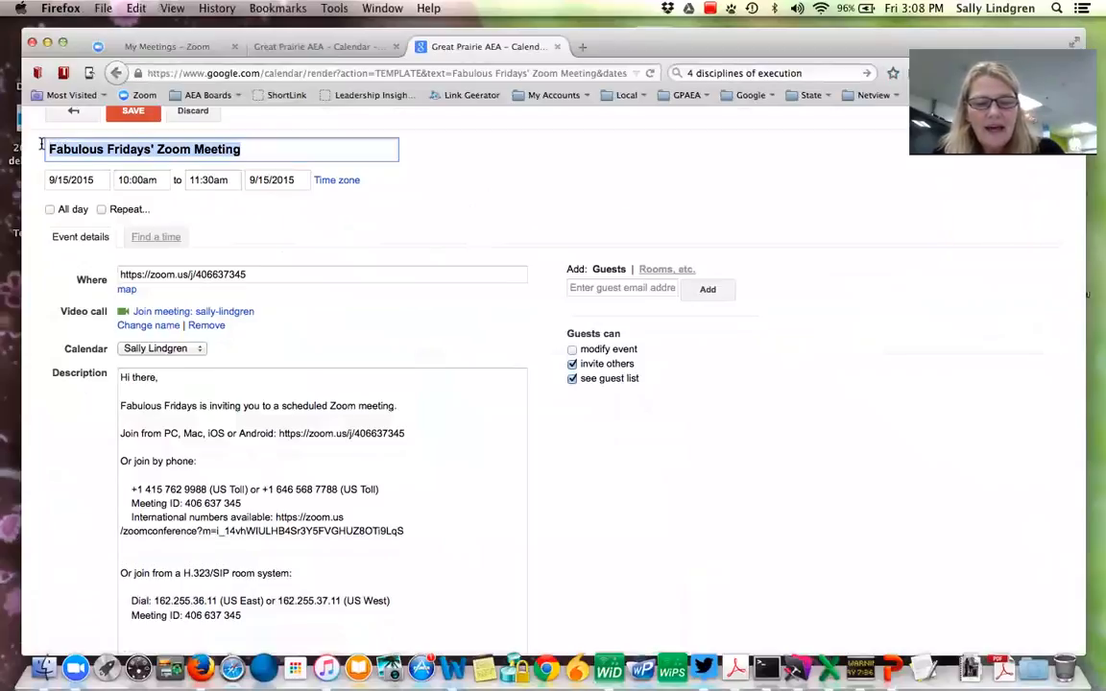
text(Tech )
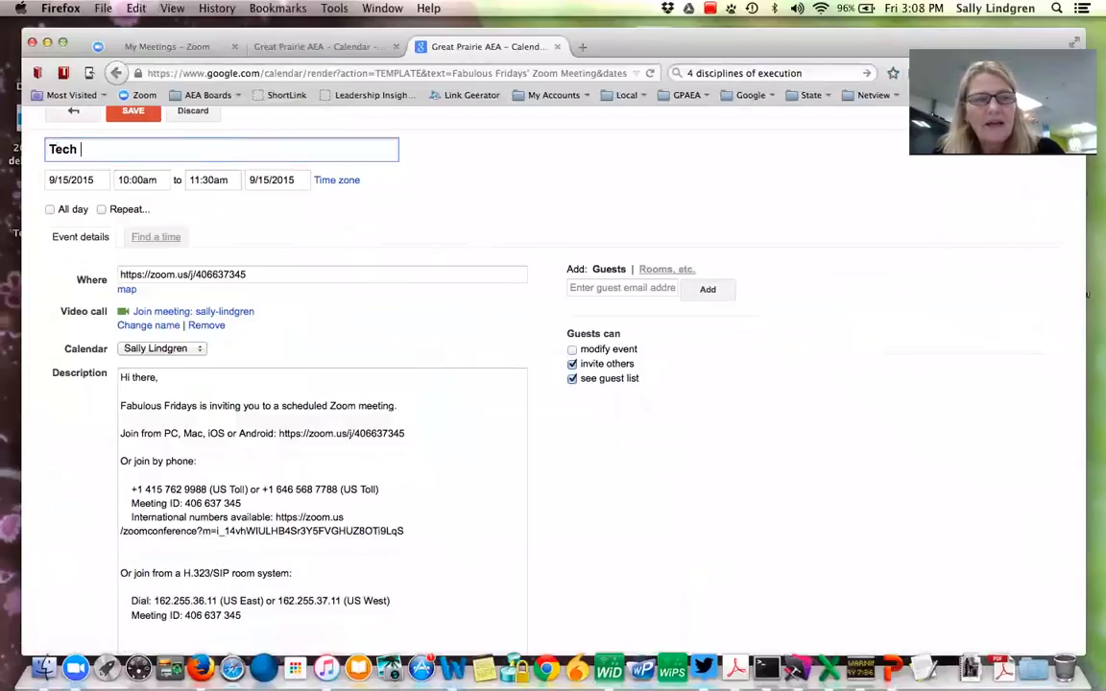
text(Meeting)
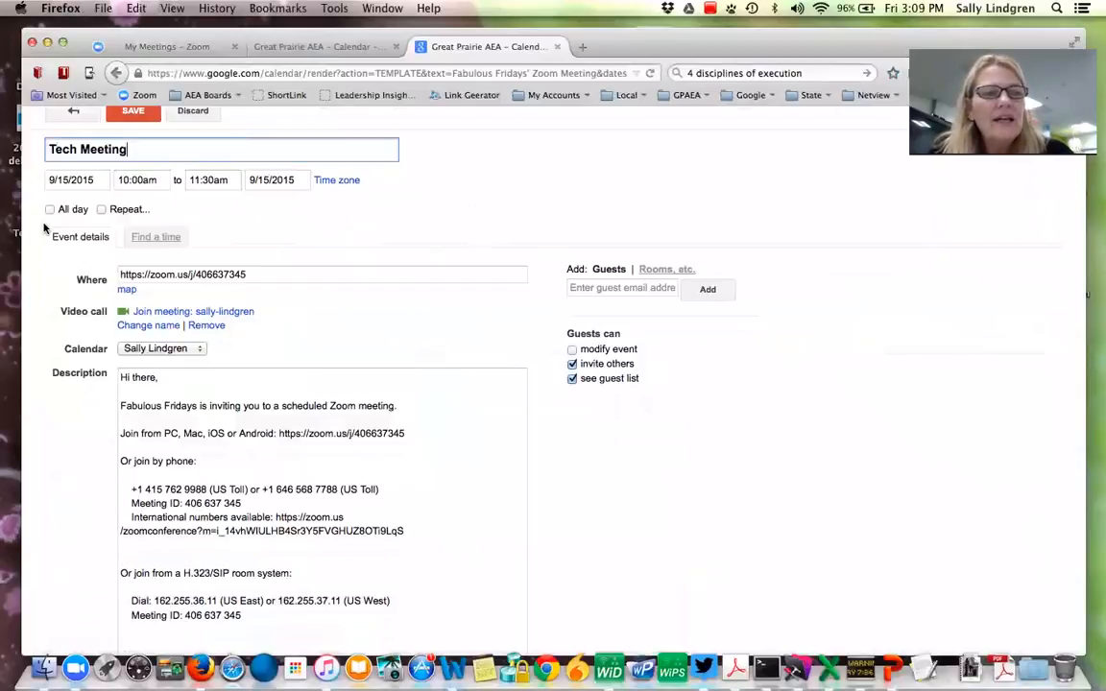
- Examine the event's start time and the meeting ID in the Where field and description link
click(150, 180)
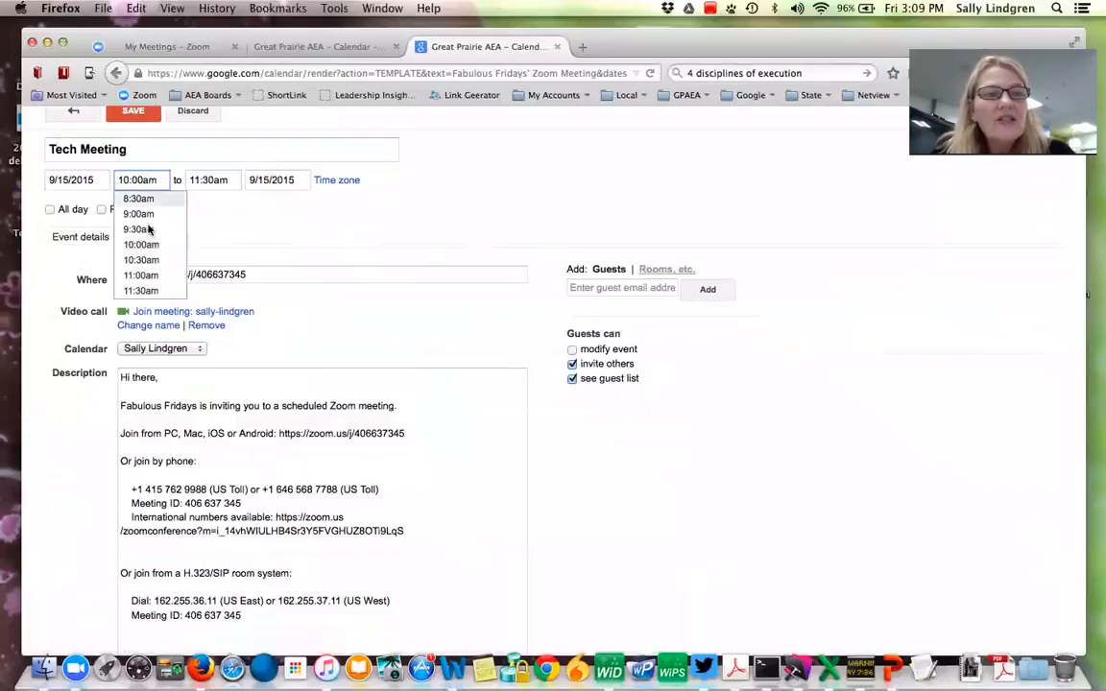
click(225, 230)
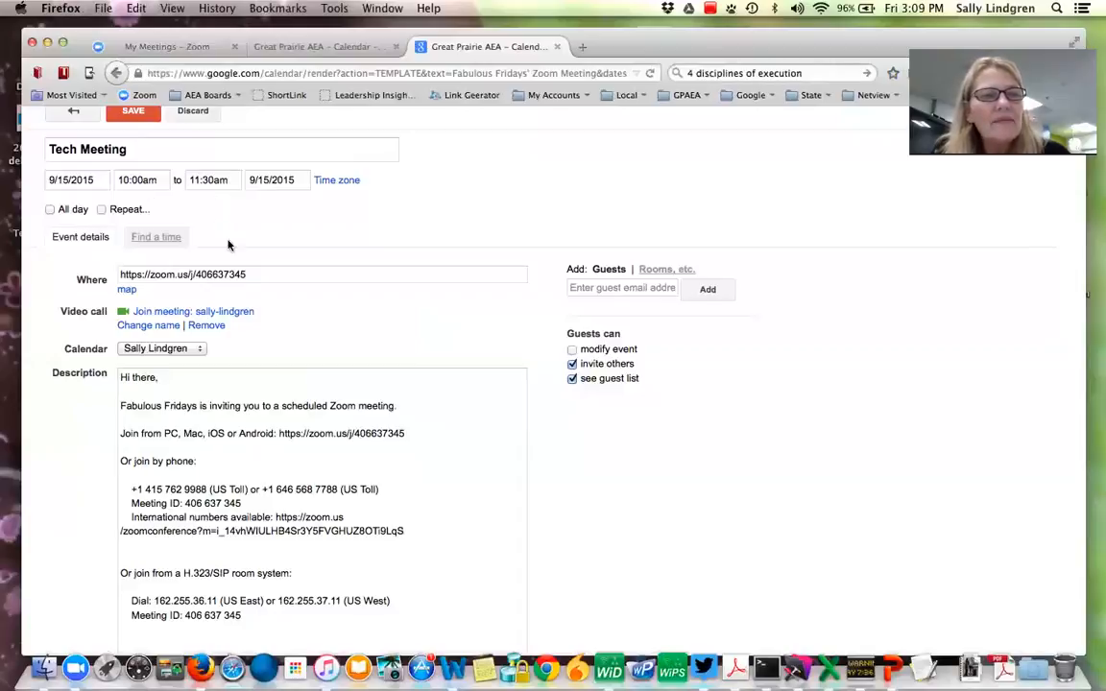
click(249, 276)
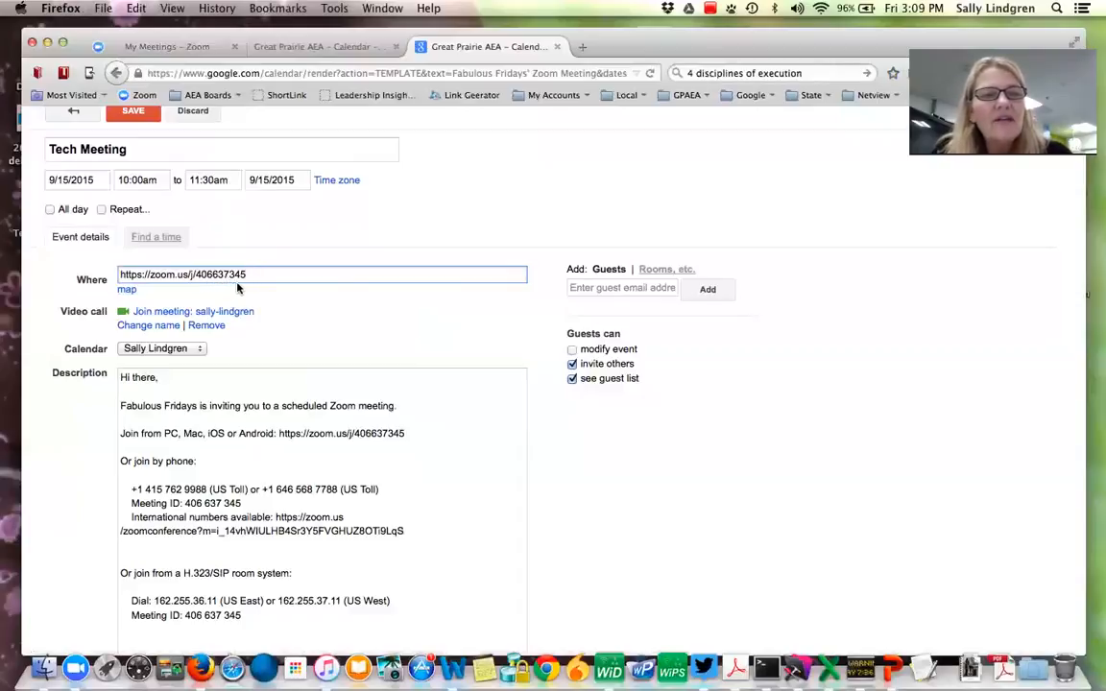
drag(251, 275, 193, 275)
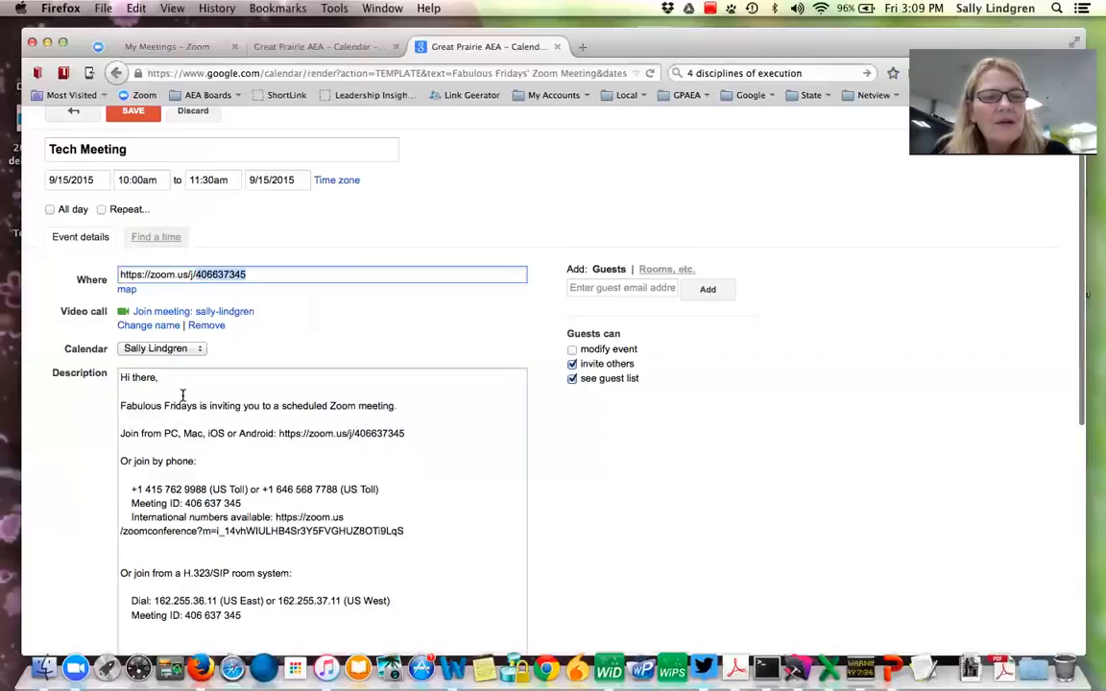
scroll(182, 395, down, 2)
scroll(183, 395, down, 1)
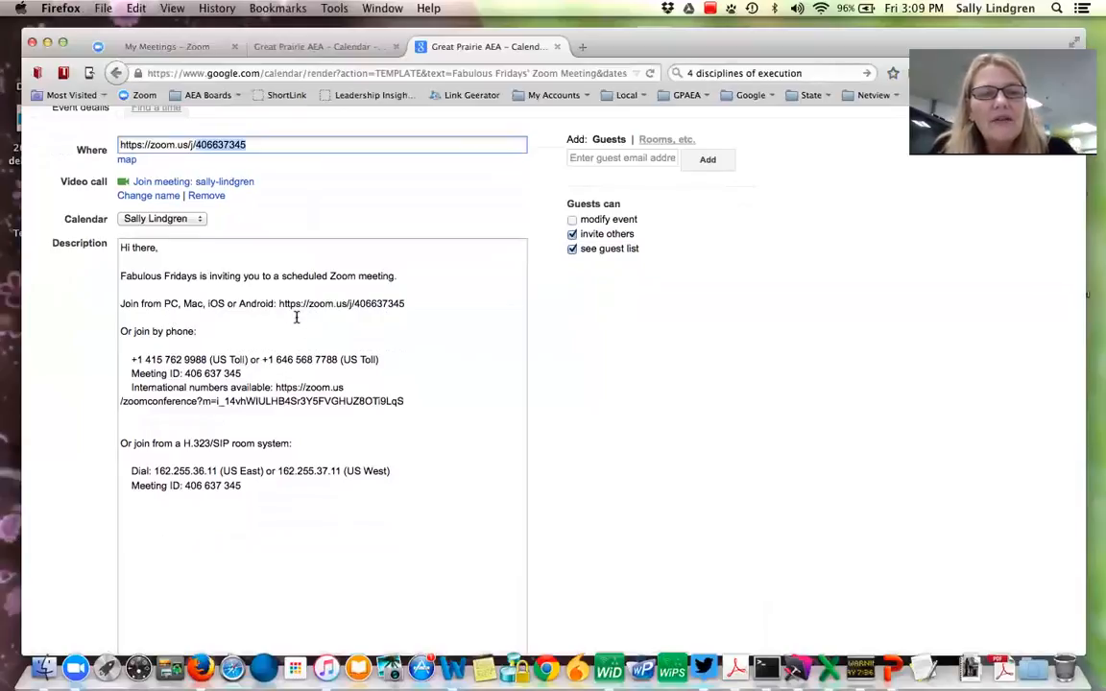
drag(279, 303, 403, 307)
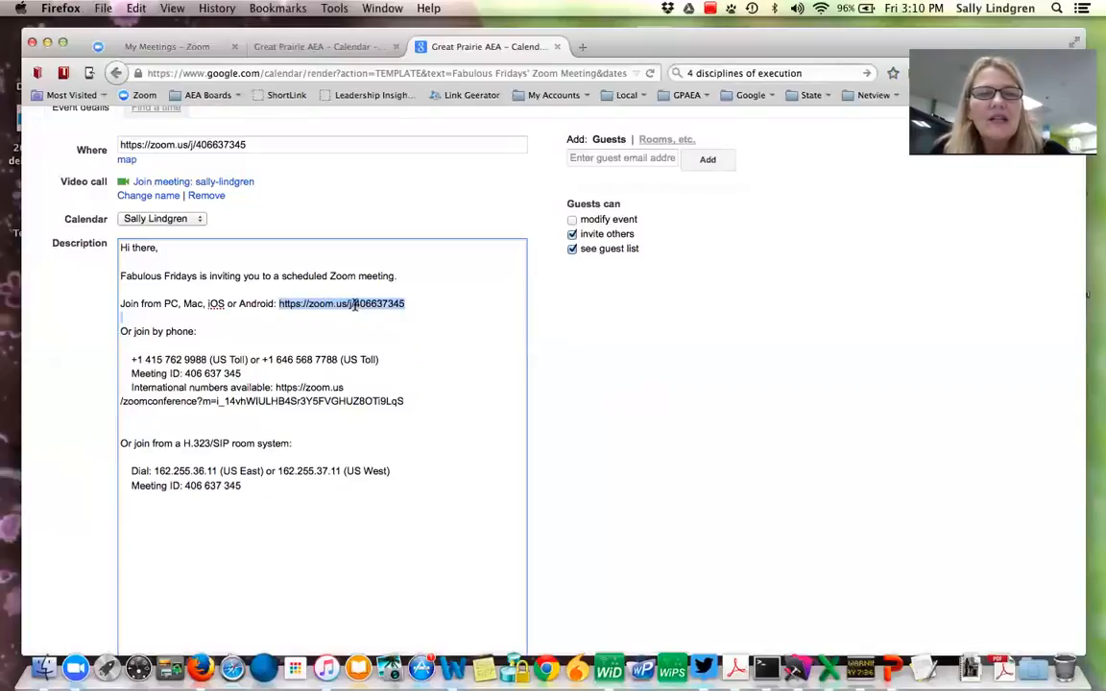
drag(355, 304, 419, 305)
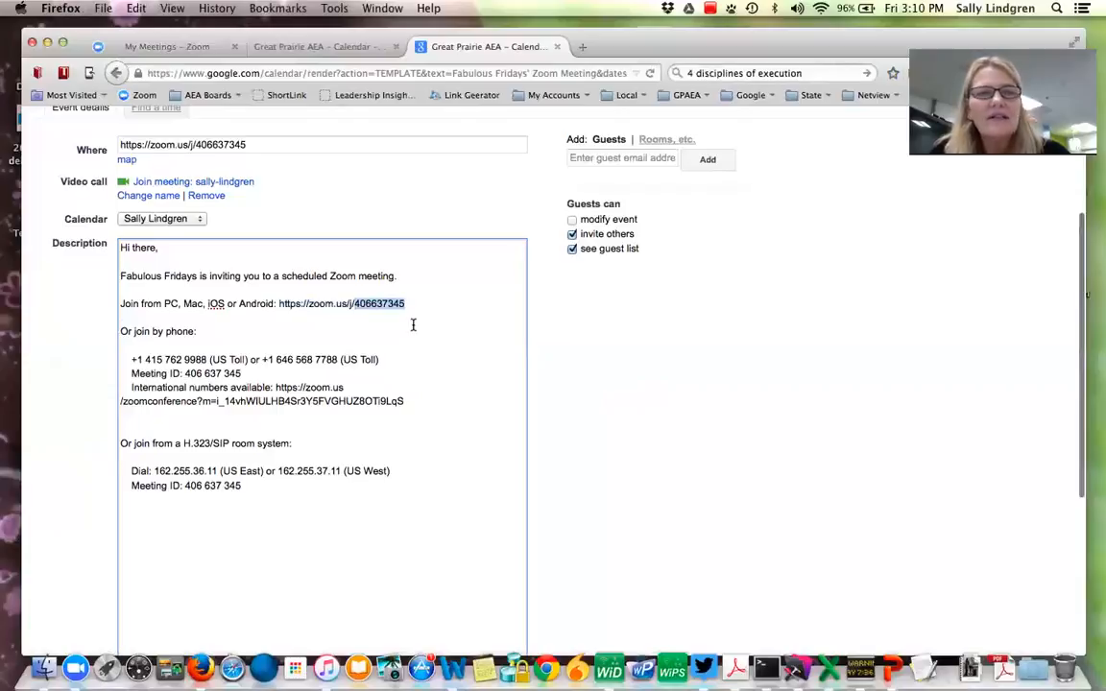
- Save the calendar event
scroll(413, 326, up, 4)
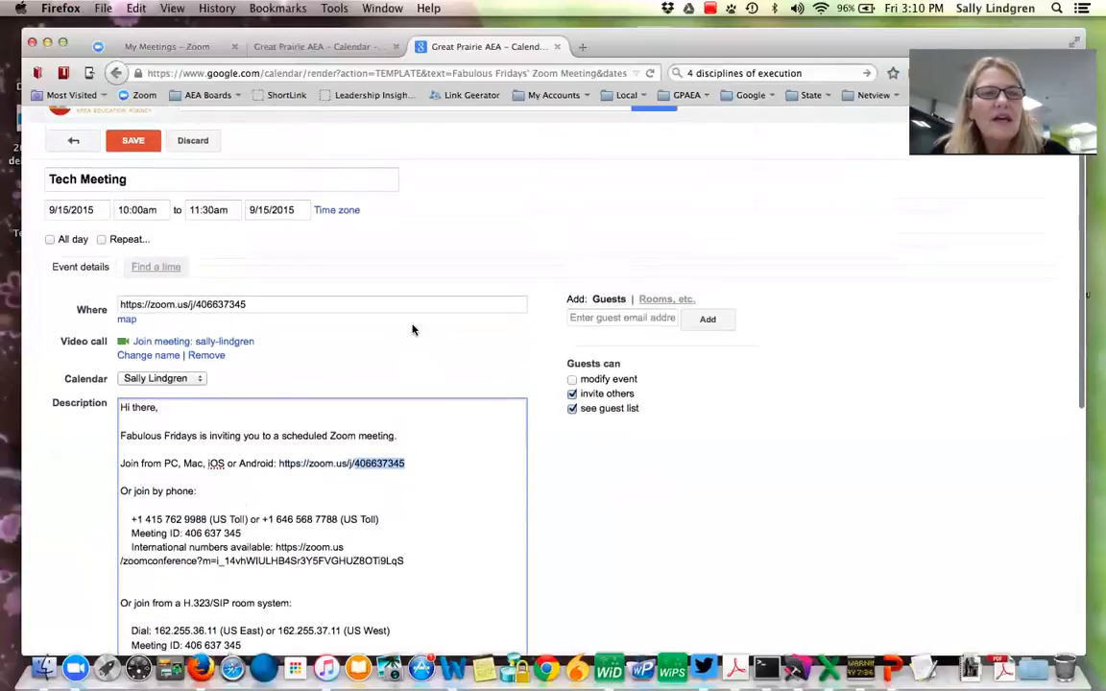
click(141, 143)
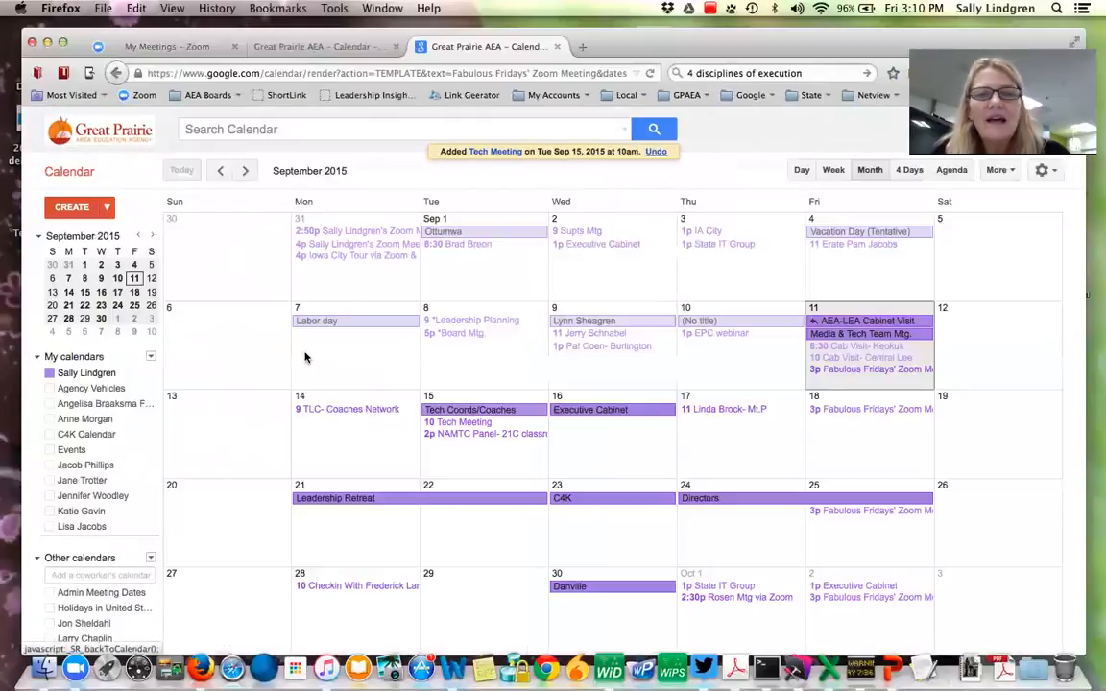